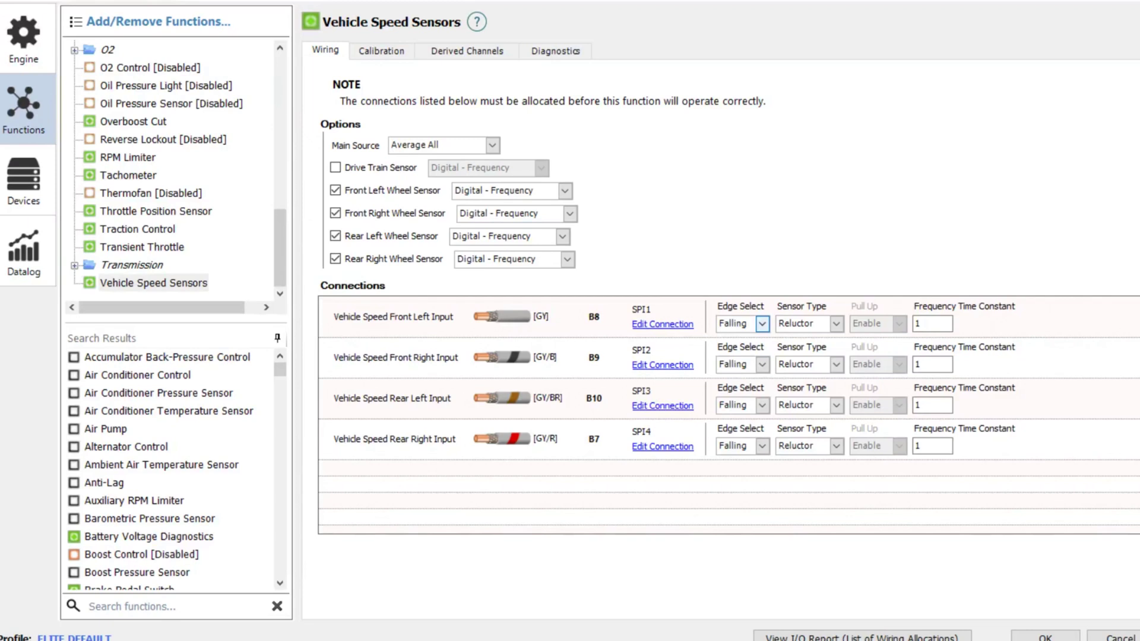
Step: Review the edge select and sensor type options for the vehicle speed front left input
{"action": "left_click", "coordinate": [762, 324]}
{"action": "left_click", "coordinate": [743, 357]}
{"action": "key", "text": "alt+Down"}
{"action": "key", "text": "Up"}
{"action": "key", "text": "Return"}
{"action": "key", "text": "Tab"}
{"action": "key", "text": "alt+Down"}
{"action": "key", "text": "Return"}
{"action": "key", "text": "Tab"}
Step: Check the available Main Source options for the vehicle speed sensors without changing the selection
{"action": "left_click", "coordinate": [492, 145]}
{"action": "left_click", "coordinate": [492, 145]}
{"action": "left_click", "coordinate": [493, 145]}
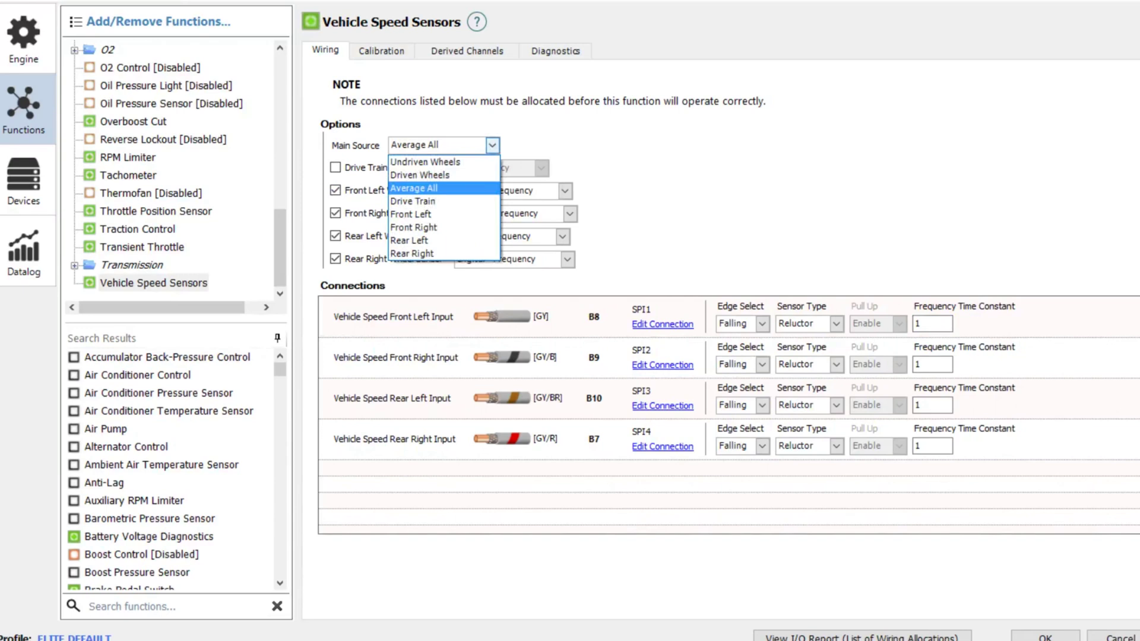
{"action": "left_click", "coordinate": [492, 145]}
Step: Review the vehicle speed sensors' calibration speed and pulse settings, and the derived channel calculation methods
{"action": "left_click", "coordinate": [403, 51]}
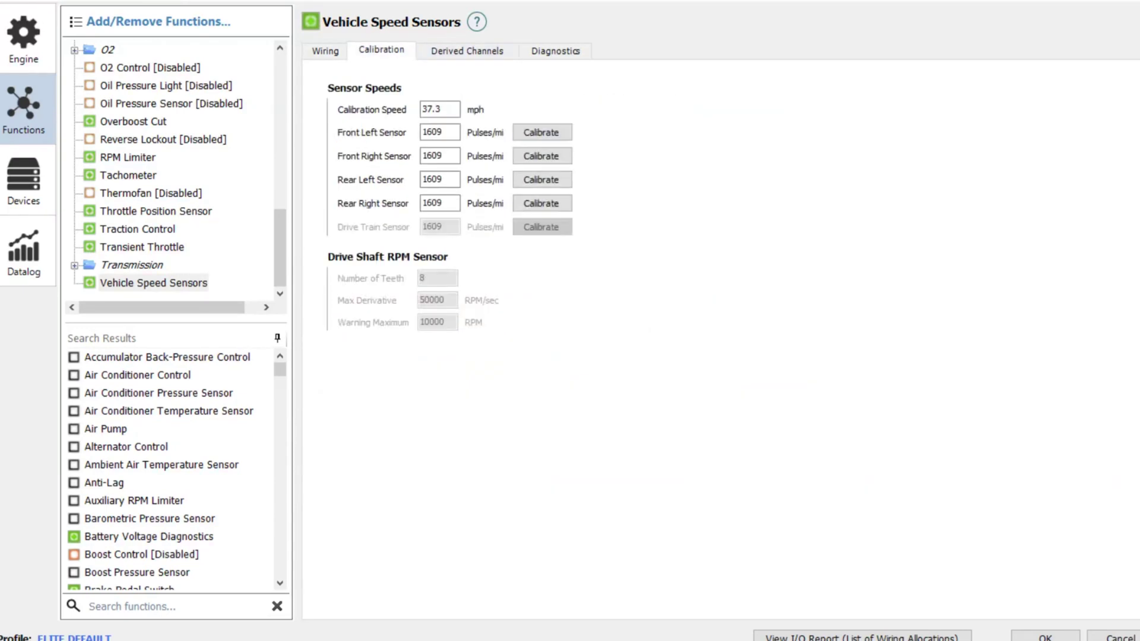
{"action": "key", "text": "Tab"}
{"action": "key", "text": "Tab"}
{"action": "key", "text": "ctrl+a"}
{"action": "left_click", "coordinate": [441, 109]}
{"action": "double_click", "coordinate": [431, 109]}
{"action": "left_click", "coordinate": [442, 131]}
{"action": "left_click", "coordinate": [466, 50]}
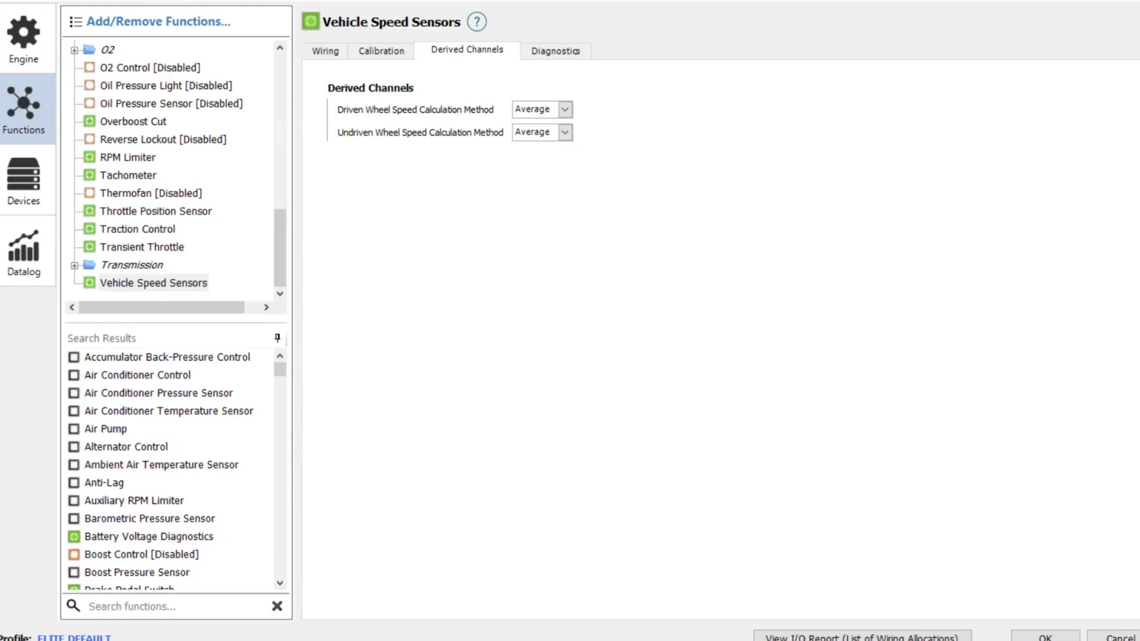
Step: Enable the front left, front right, rear left and rear right wheel speed diagnostics, keeping the rear right DTC severity at None
{"action": "left_click", "coordinate": [555, 50]}
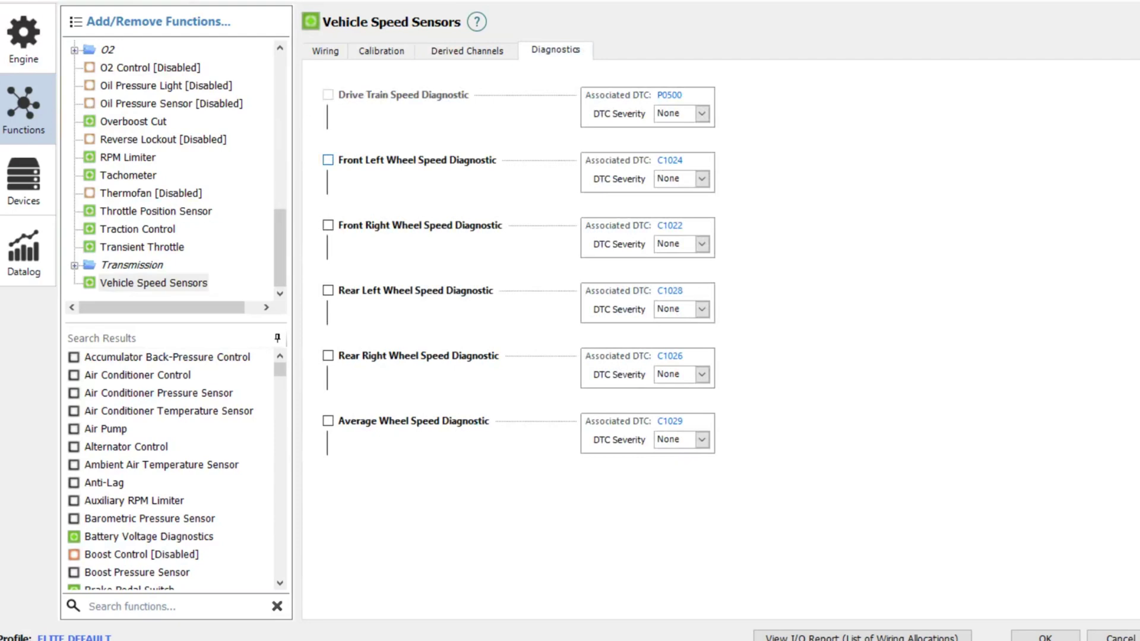
{"action": "left_click", "coordinate": [327, 225]}
{"action": "left_click", "coordinate": [328, 291]}
{"action": "left_click", "coordinate": [328, 356]}
{"action": "left_click", "coordinate": [683, 374]}
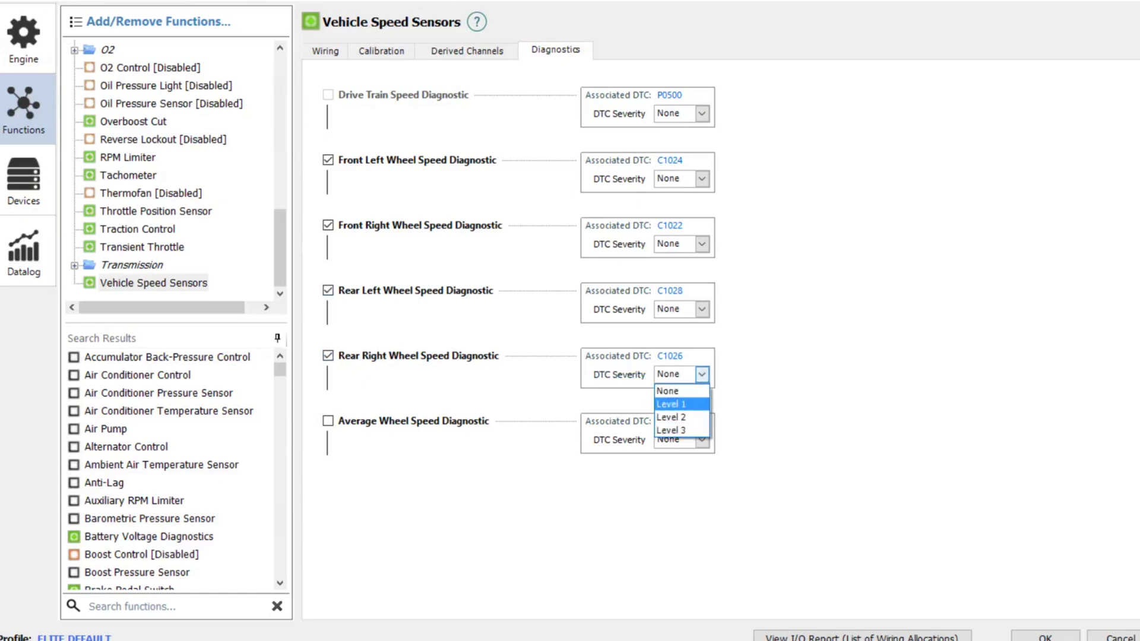
{"action": "left_click", "coordinate": [680, 390]}
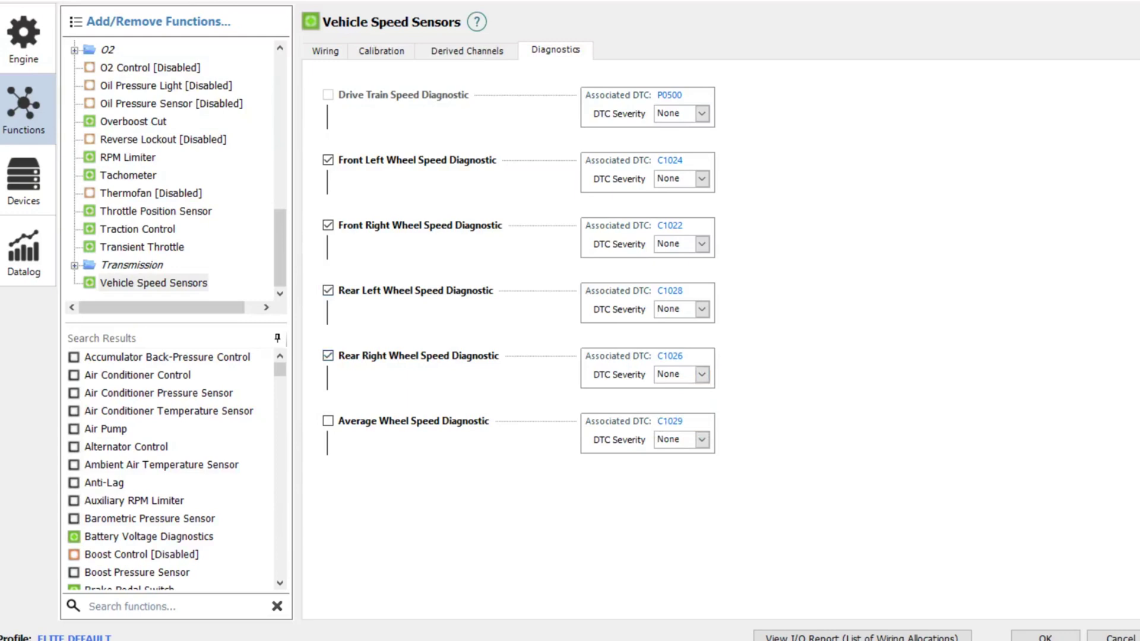
Step: Disable the rear right, rear left, front right and front left wheel speed diagnostics
{"action": "left_click", "coordinate": [328, 355]}
{"action": "left_click", "coordinate": [328, 290]}
{"action": "left_click", "coordinate": [327, 225]}
{"action": "left_click", "coordinate": [327, 160]}
Step: Open the Traction Control function and review the available traction control types without changing the selection
{"action": "left_click", "coordinate": [137, 229]}
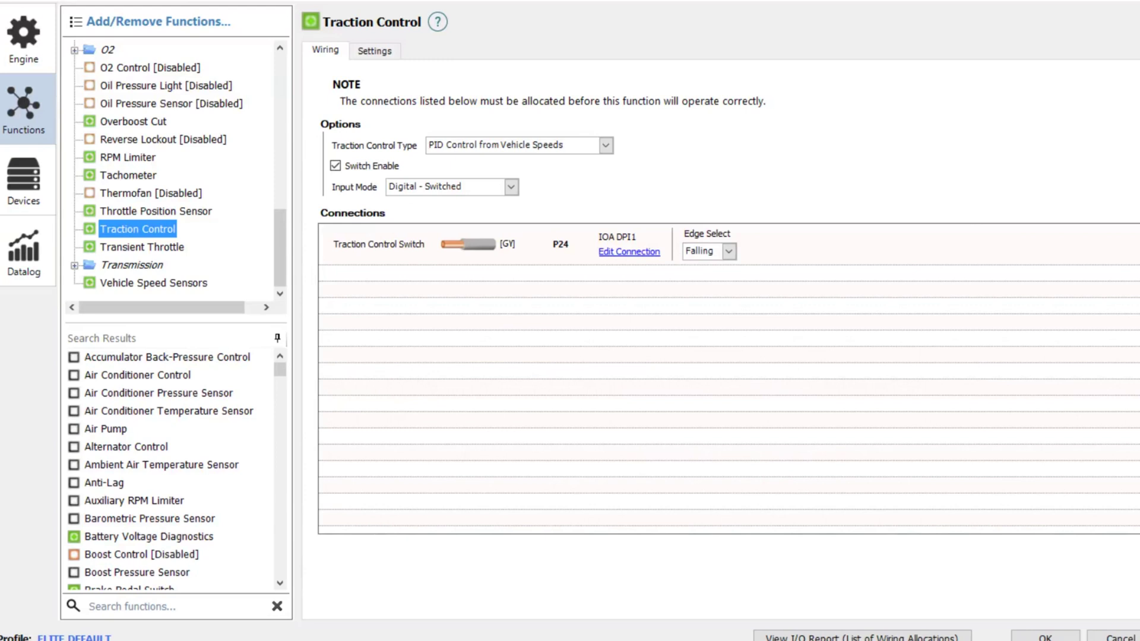
{"action": "left_click", "coordinate": [605, 145]}
{"action": "key", "text": "Escape"}
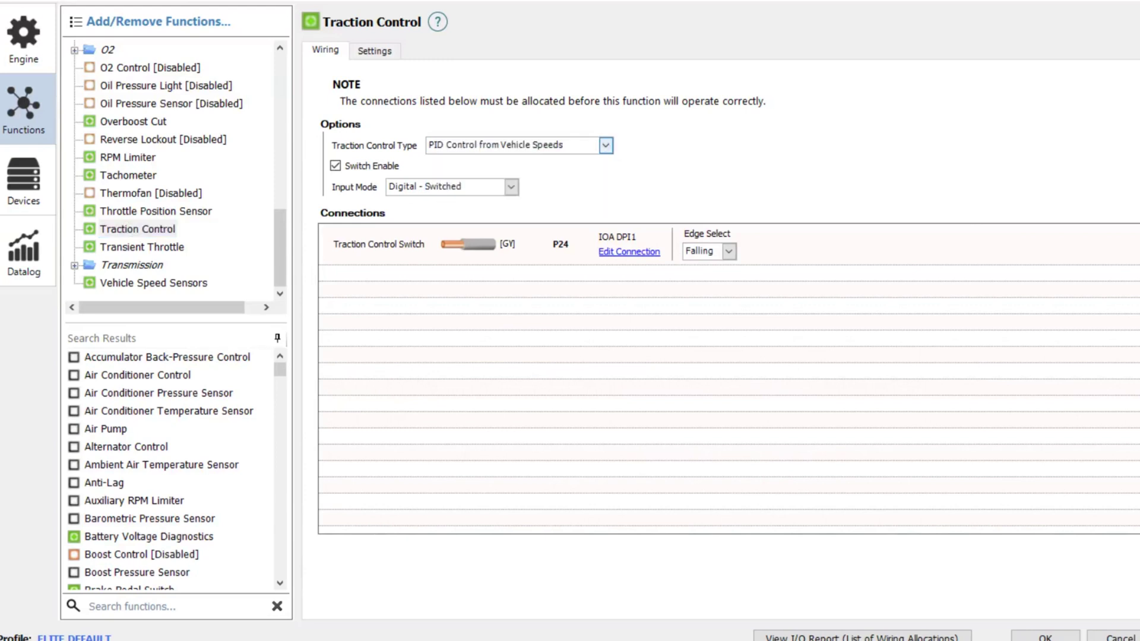
{"action": "left_click", "coordinate": [605, 145]}
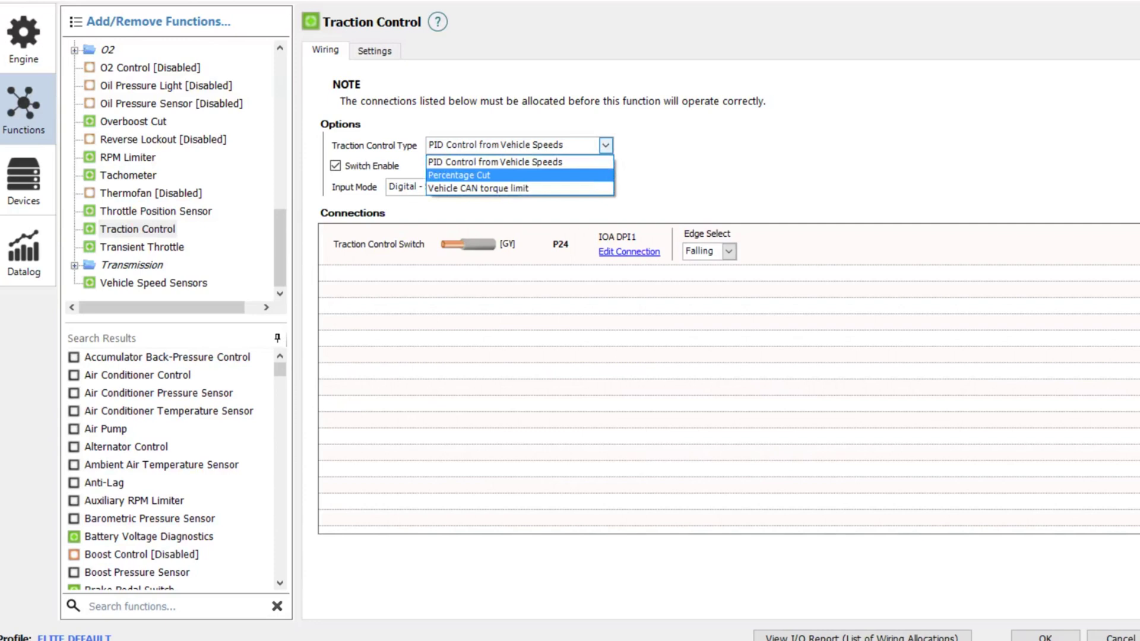
{"action": "key", "text": "Escape"}
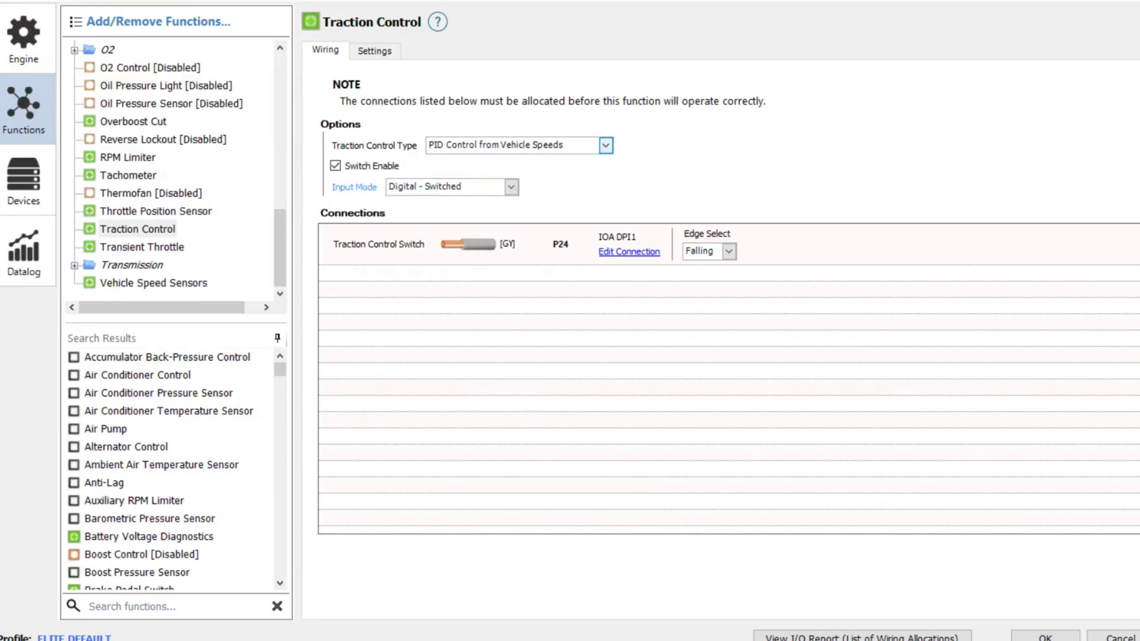
Step: Open the Trac light generic output and examine its condition settings
{"action": "scroll", "coordinate": [173, 173], "scroll_direction": "up", "scroll_amount": 1}
{"action": "scroll", "coordinate": [172, 172], "scroll_direction": "up", "scroll_amount": 3}
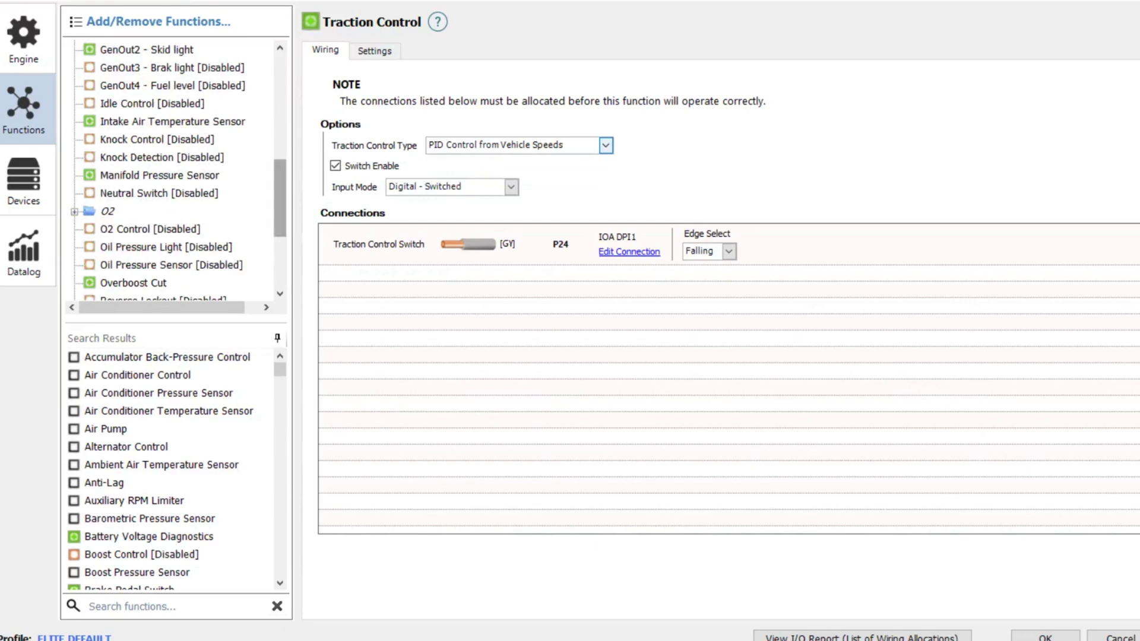
{"action": "scroll", "coordinate": [172, 172], "scroll_direction": "up", "scroll_amount": 1}
{"action": "left_click", "coordinate": [146, 85]}
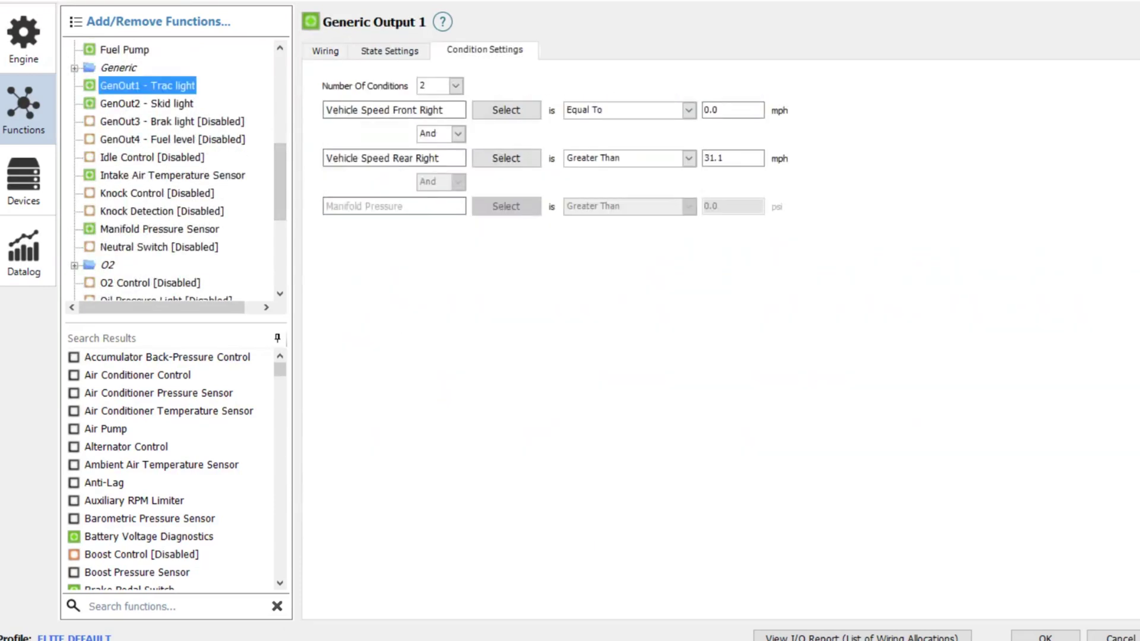
{"action": "scroll", "coordinate": [172, 173], "scroll_direction": "down", "scroll_amount": 3}
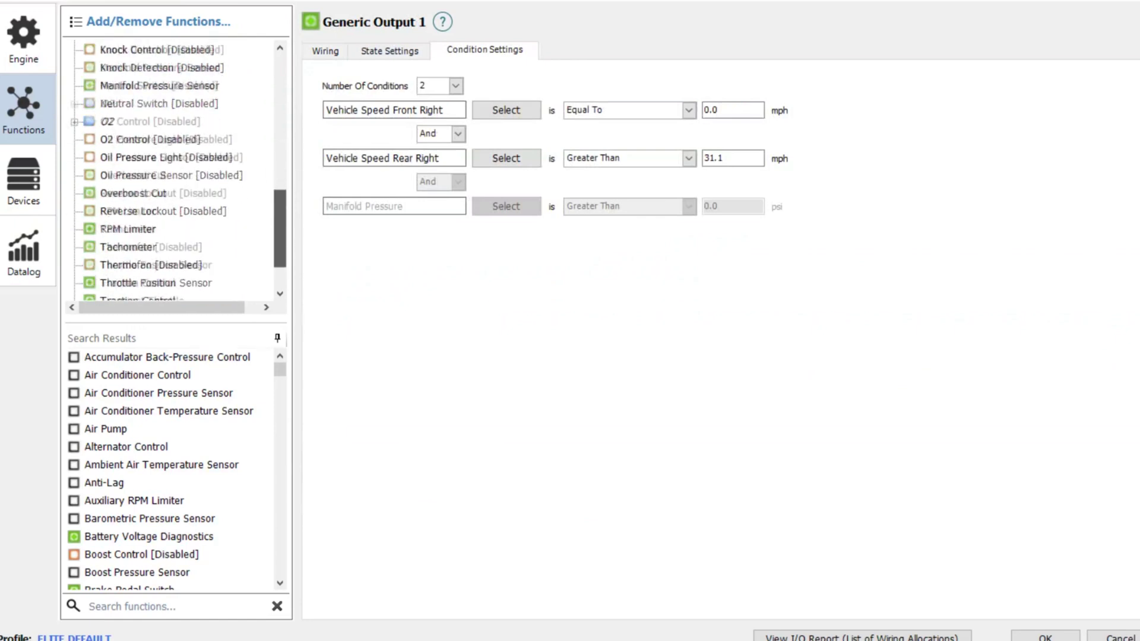
Step: Examine the Traction Control settings, switching Condition Enable off and back on and checking the conditional activation speed value
{"action": "left_click", "coordinate": [138, 229]}
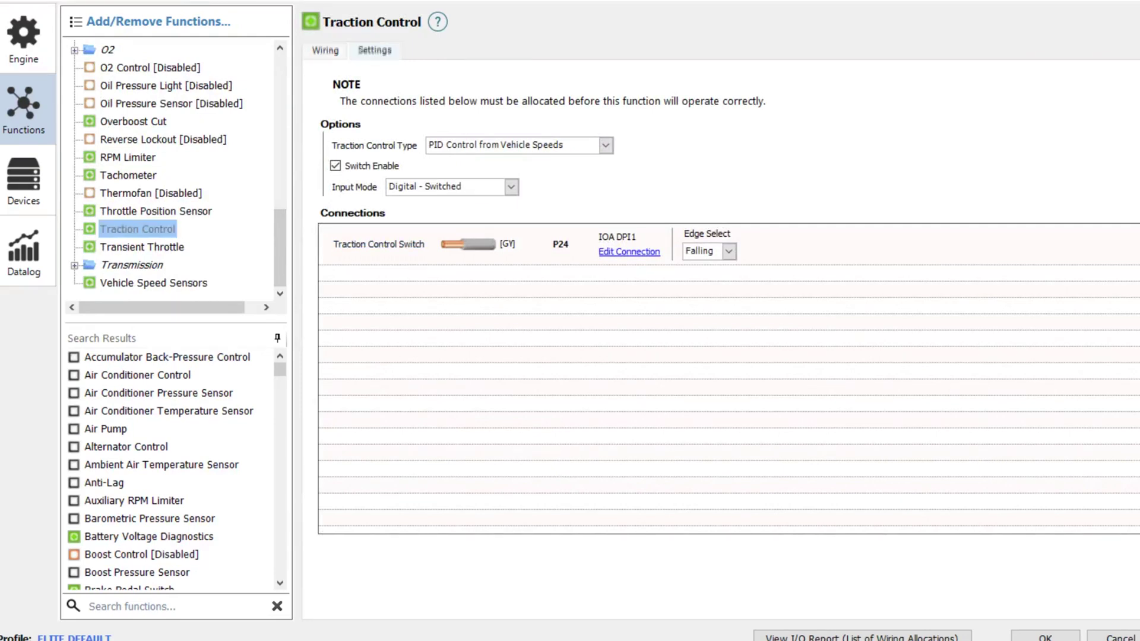
{"action": "left_click", "coordinate": [375, 51]}
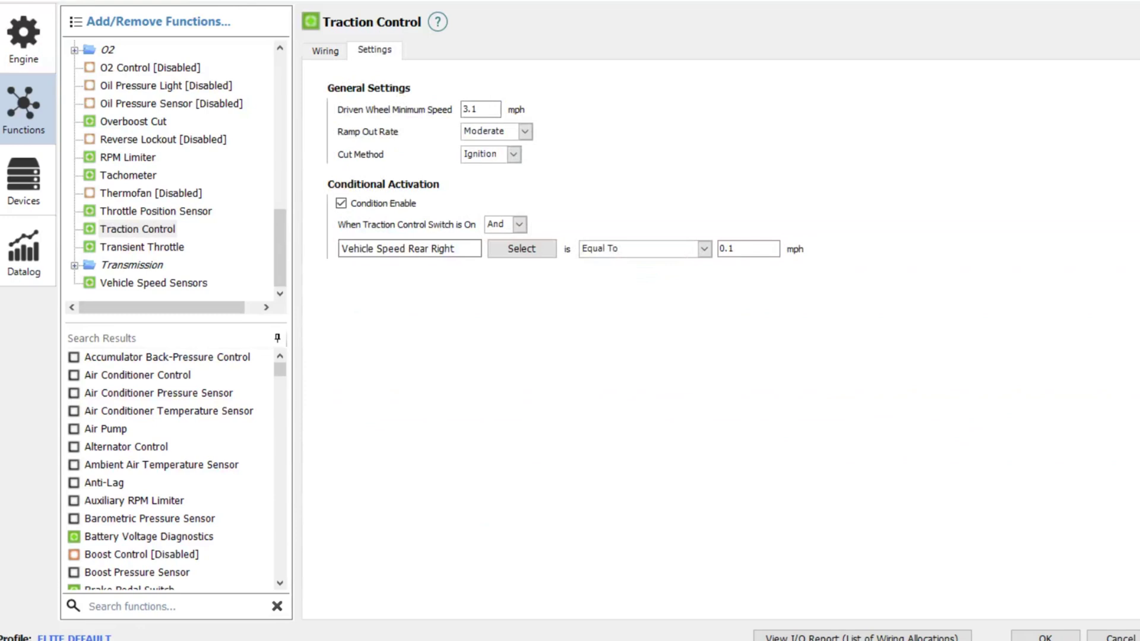
{"action": "left_click", "coordinate": [341, 203]}
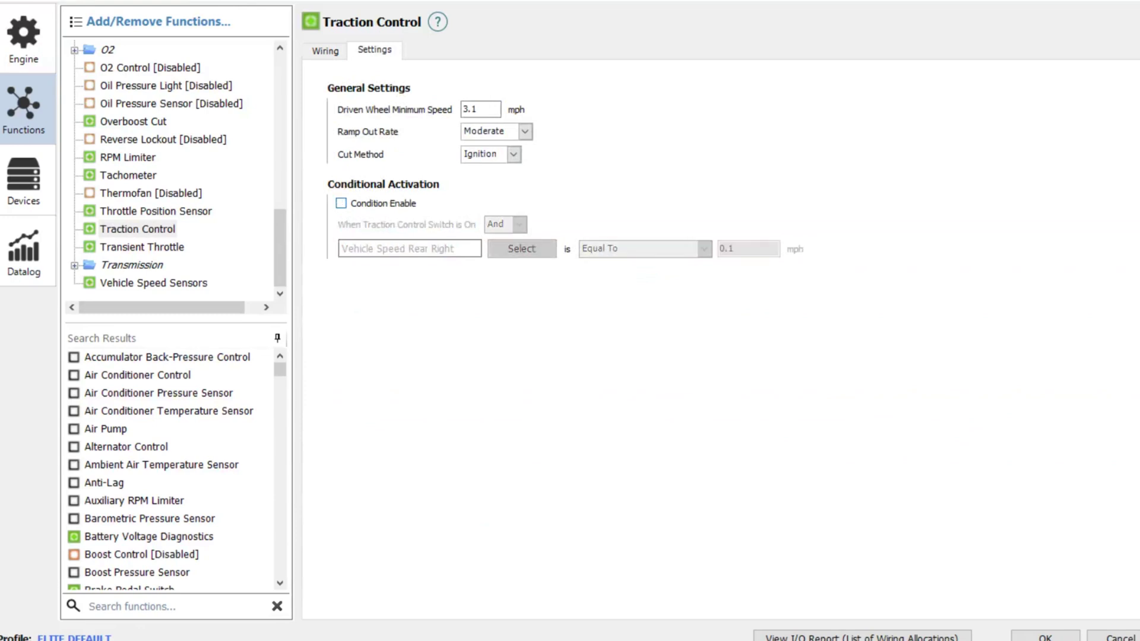
{"action": "key", "text": "space"}
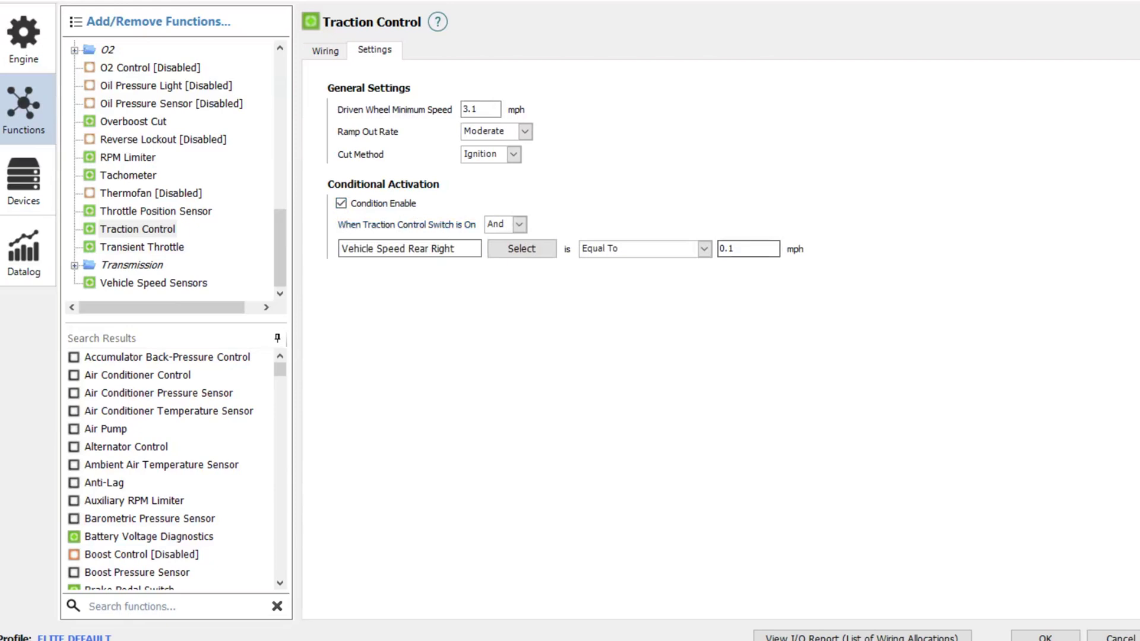
{"action": "left_click_drag", "start_coordinate": [739, 248], "coordinate": [720, 249]}
{"action": "left_click", "coordinate": [729, 248]}
{"action": "key", "text": "Right"}
{"action": "key", "text": "shift+Left"}
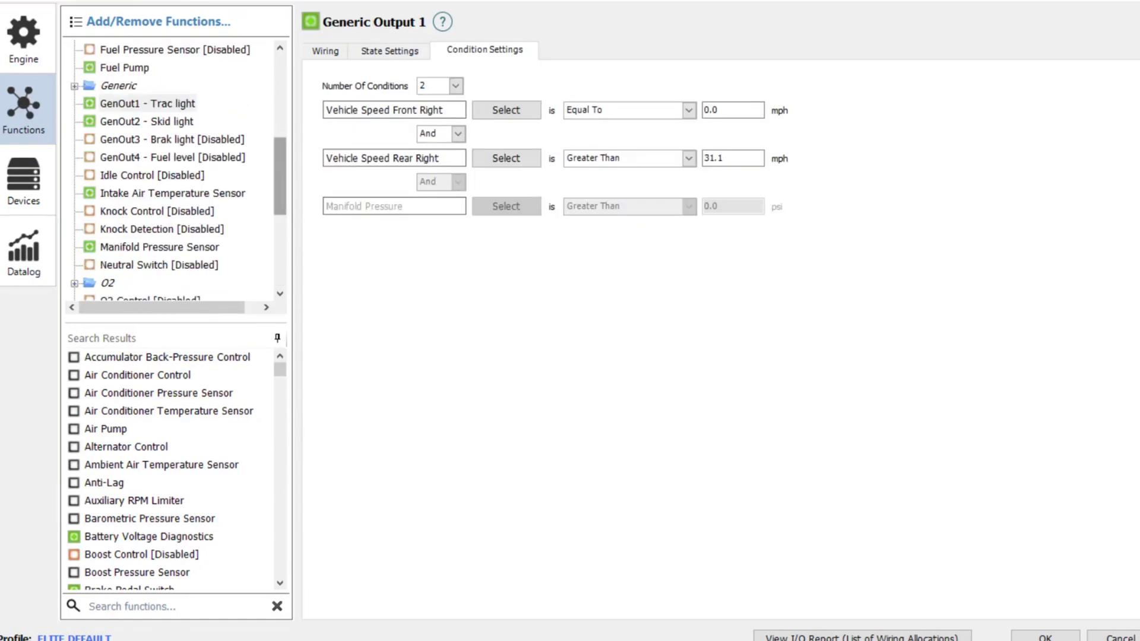
Step: Return to the Traction Control settings and review the Ramp Out Rate options without changing the selection
{"action": "scroll", "coordinate": [179, 172], "scroll_direction": "down", "scroll_amount": 3}
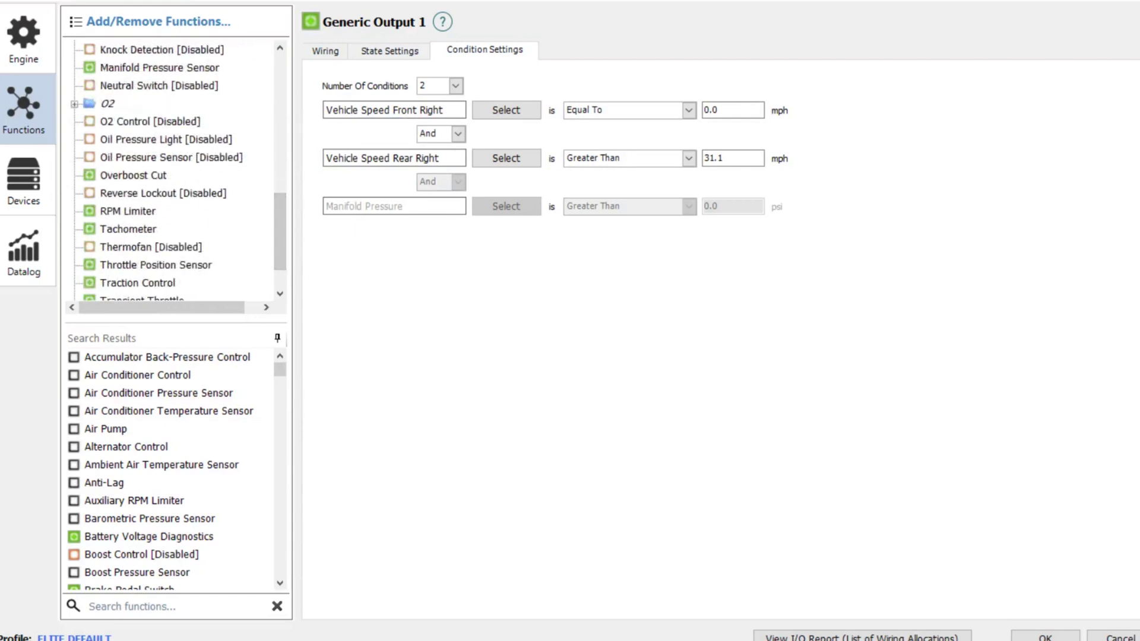
{"action": "left_click", "coordinate": [137, 283]}
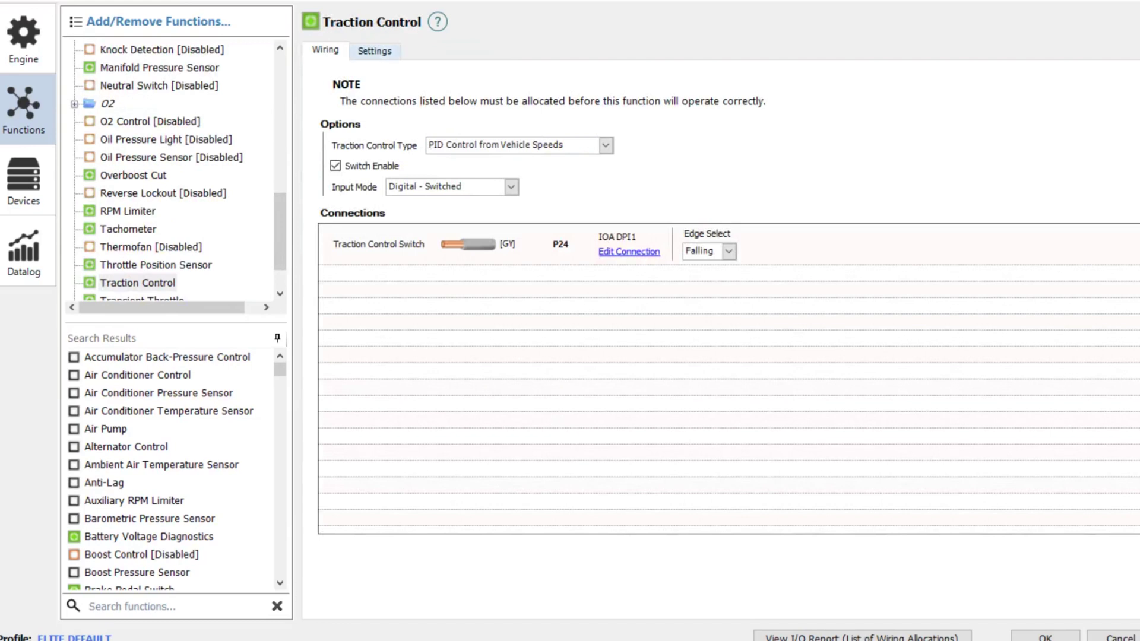
{"action": "left_click", "coordinate": [374, 50]}
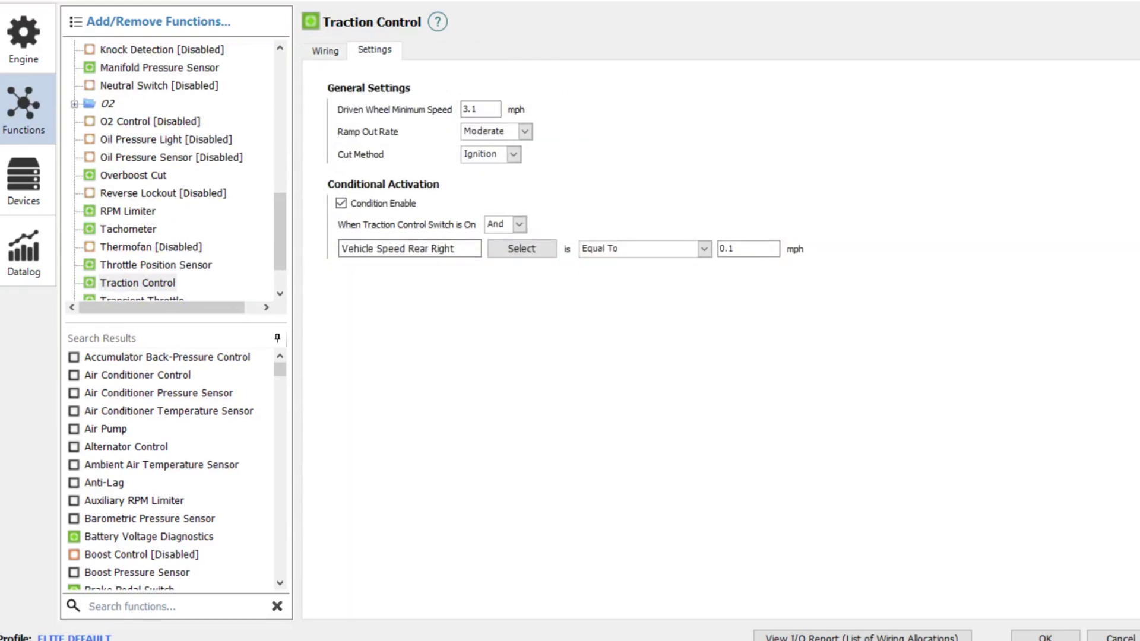
{"action": "left_click", "coordinate": [525, 131]}
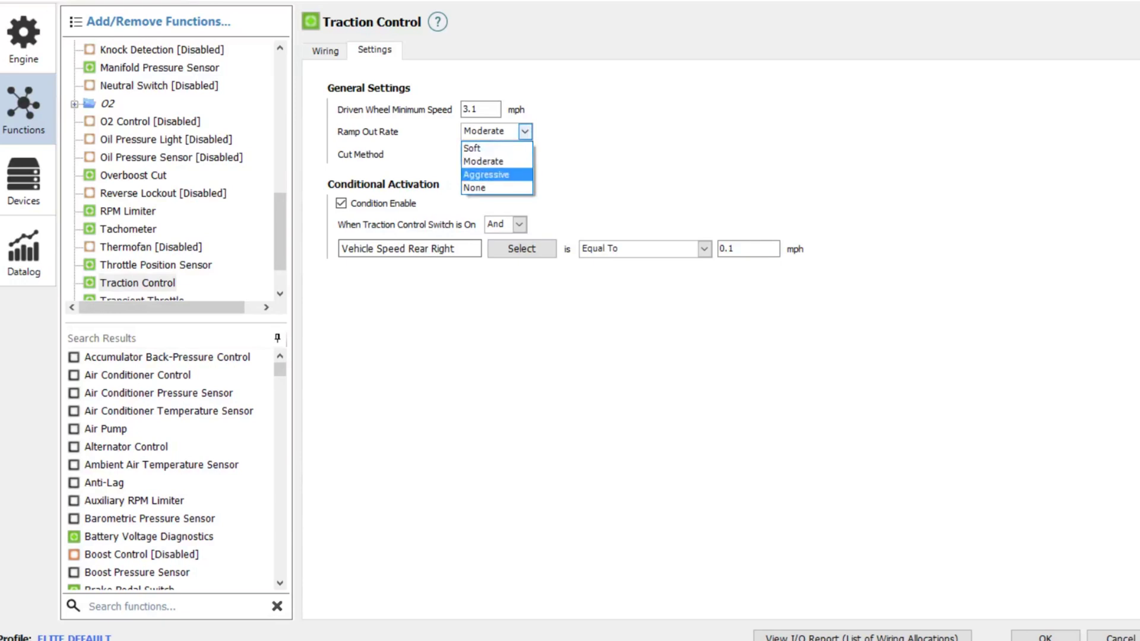
{"action": "key", "text": "Escape"}
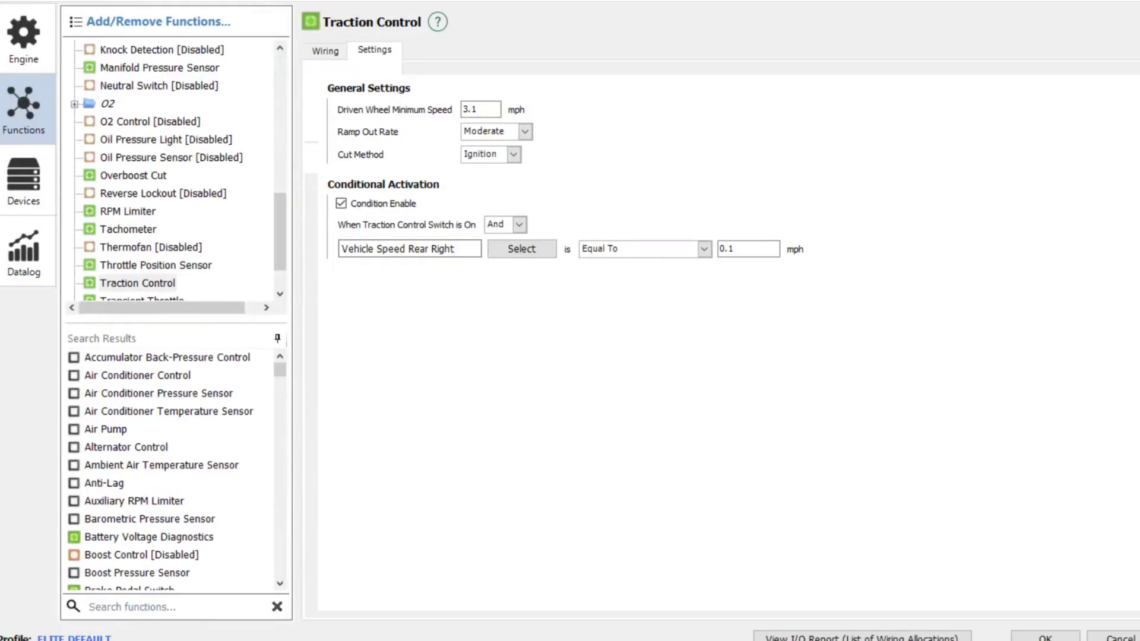
{"action": "left_click_drag", "start_coordinate": [280, 232], "coordinate": [280, 236]}
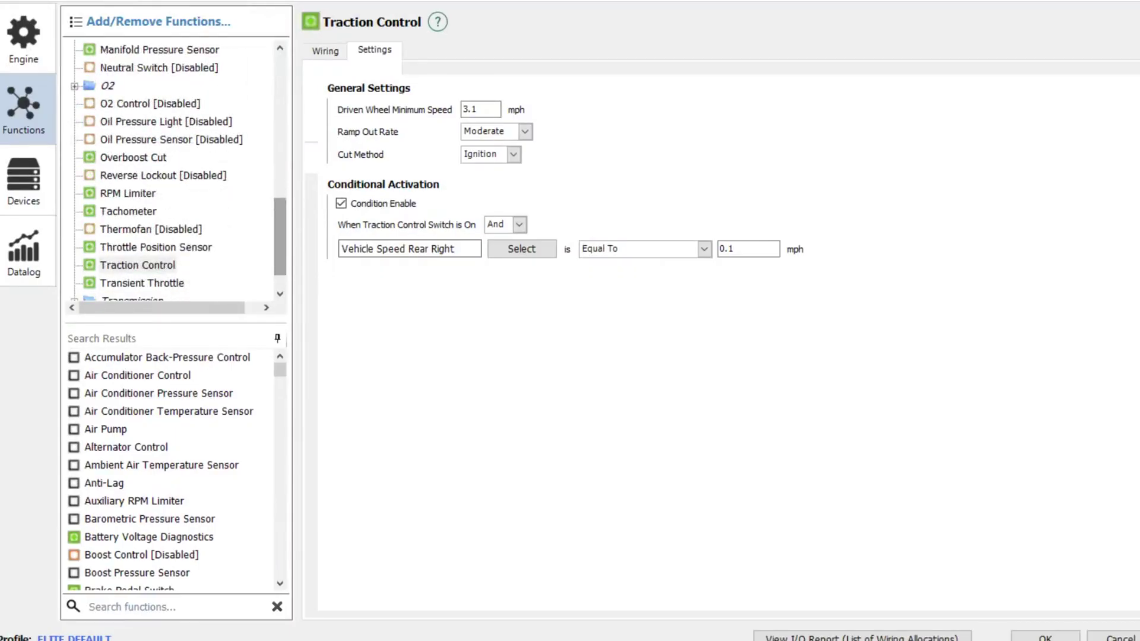